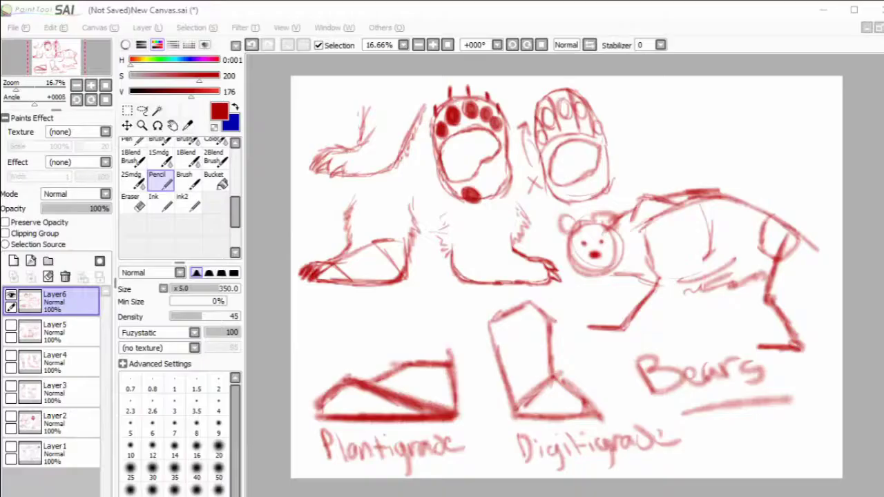
Hide the Layer6 bear sketches and add a blank Layer7 for the foot studies
{"action": "left_click", "coordinate": [11, 295]}
{"action": "left_click", "coordinate": [13, 260]}
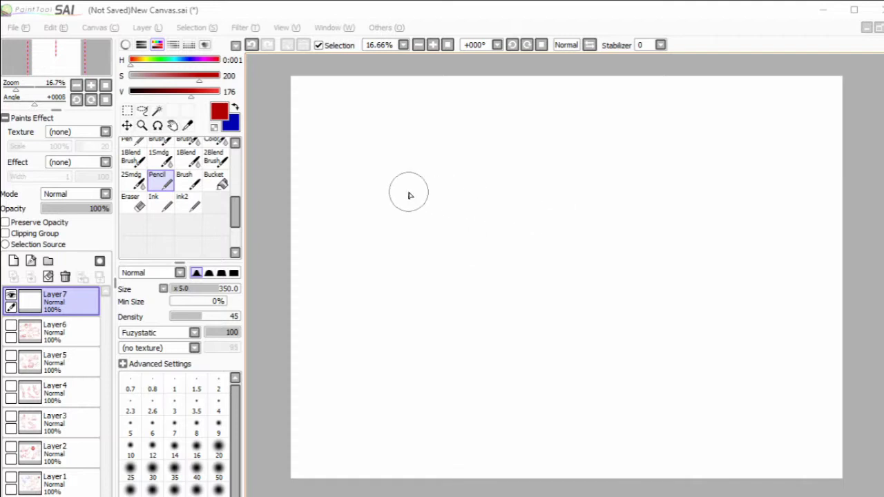
Pencil a low shoe at top left and a thick-soled boot at top right, then begin a footprint
{"action": "left_click", "coordinate": [351, 198]}
{"action": "mouse_move", "coordinate": [347, 196]}
{"action": "left_mouse_down"}
{"action": "mouse_move", "coordinate": [465, 193]}
{"action": "mouse_move", "coordinate": [345, 193]}
{"action": "mouse_move", "coordinate": [373, 174]}
{"action": "mouse_move", "coordinate": [402, 193]}
{"action": "mouse_move", "coordinate": [381, 173]}
{"action": "mouse_move", "coordinate": [415, 168]}
{"action": "mouse_move", "coordinate": [372, 176]}
{"action": "mouse_move", "coordinate": [439, 157]}
{"action": "mouse_move", "coordinate": [432, 150]}
{"action": "mouse_move", "coordinate": [467, 190]}
{"action": "mouse_move", "coordinate": [460, 178]}
{"action": "mouse_move", "coordinate": [455, 191]}
{"action": "mouse_move", "coordinate": [454, 141]}
{"action": "mouse_move", "coordinate": [413, 152]}
{"action": "left_mouse_up"}
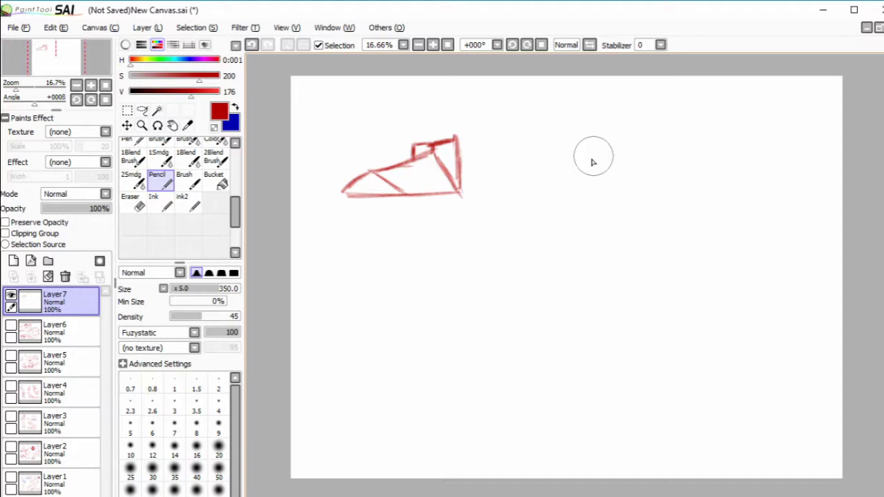
{"action": "mouse_move", "coordinate": [609, 143]}
{"action": "left_mouse_down"}
{"action": "mouse_move", "coordinate": [576, 135]}
{"action": "mouse_move", "coordinate": [558, 145]}
{"action": "mouse_move", "coordinate": [546, 182]}
{"action": "mouse_move", "coordinate": [668, 178]}
{"action": "mouse_move", "coordinate": [658, 179]}
{"action": "mouse_move", "coordinate": [655, 161]}
{"action": "mouse_move", "coordinate": [607, 120]}
{"action": "mouse_move", "coordinate": [656, 124]}
{"action": "mouse_move", "coordinate": [652, 166]}
{"action": "left_mouse_up"}
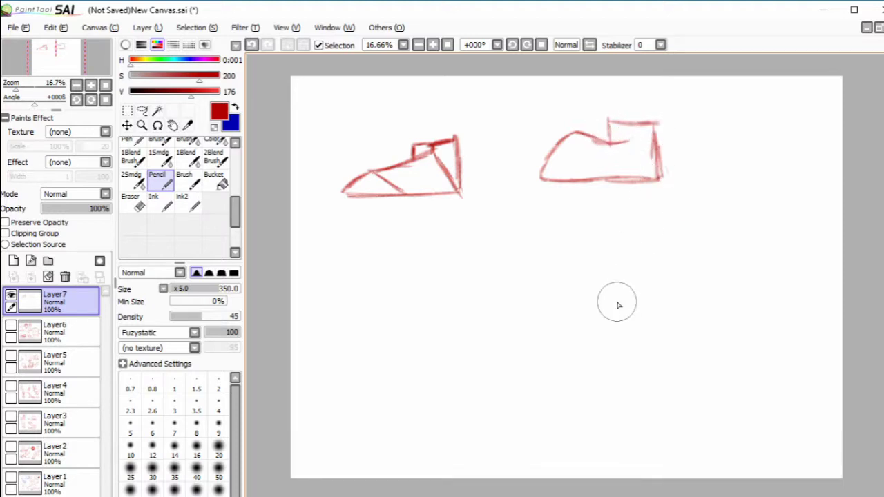
{"action": "mouse_move", "coordinate": [536, 178]}
{"action": "left_mouse_down"}
{"action": "mouse_move", "coordinate": [643, 197]}
{"action": "mouse_move", "coordinate": [634, 200]}
{"action": "mouse_move", "coordinate": [663, 173]}
{"action": "left_mouse_up"}
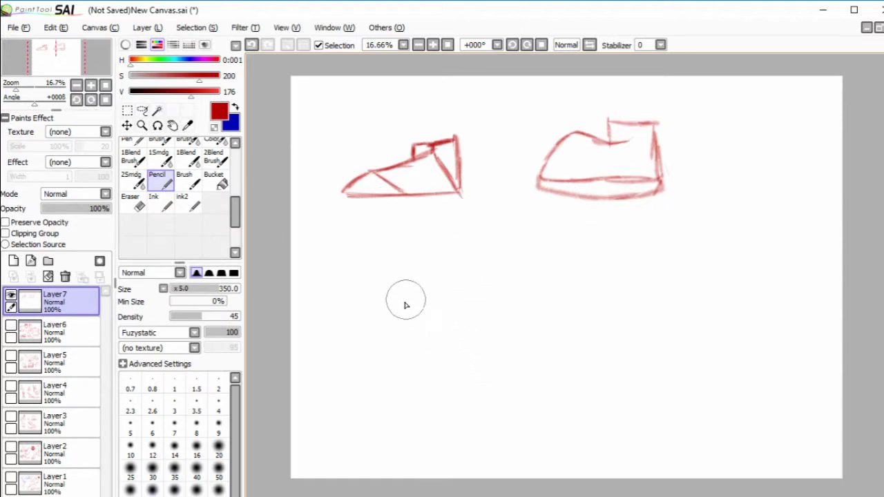
{"action": "mouse_move", "coordinate": [390, 245]}
{"action": "left_mouse_down"}
{"action": "mouse_move", "coordinate": [420, 292]}
{"action": "mouse_move", "coordinate": [411, 353]}
{"action": "mouse_move", "coordinate": [449, 349]}
{"action": "mouse_move", "coordinate": [457, 270]}
{"action": "mouse_move", "coordinate": [442, 245]}
{"action": "mouse_move", "coordinate": [398, 241]}
{"action": "mouse_move", "coordinate": [393, 249]}
{"action": "mouse_move", "coordinate": [387, 226]}
{"action": "mouse_move", "coordinate": [385, 242]}
{"action": "mouse_move", "coordinate": [375, 230]}
{"action": "mouse_move", "coordinate": [387, 223]}
{"action": "mouse_move", "coordinate": [403, 234]}
{"action": "mouse_move", "coordinate": [397, 230]}
{"action": "mouse_move", "coordinate": [416, 224]}
{"action": "mouse_move", "coordinate": [446, 238]}
{"action": "left_mouse_up"}
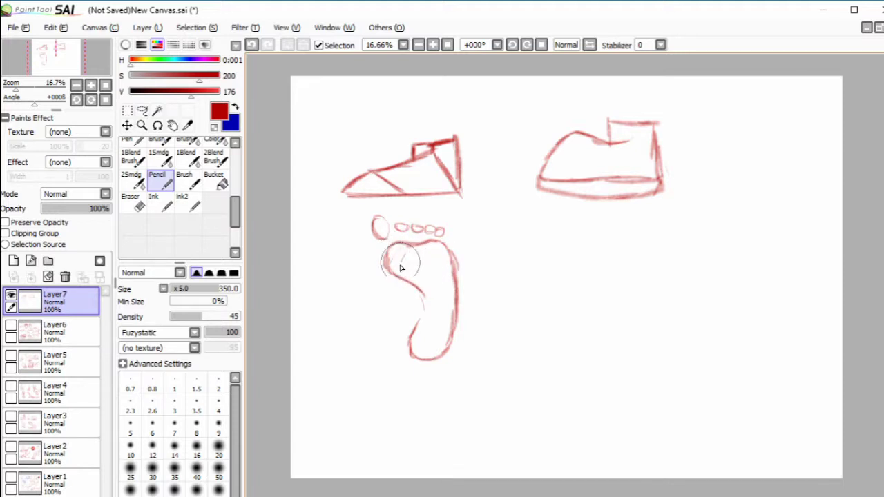
Hatch the footprint's sole with diagonal strokes and shade its toe ovals
{"action": "mouse_move", "coordinate": [400, 268]}
{"action": "left_mouse_down"}
{"action": "mouse_move", "coordinate": [425, 304]}
{"action": "mouse_move", "coordinate": [420, 339]}
{"action": "mouse_move", "coordinate": [433, 350]}
{"action": "left_mouse_up"}
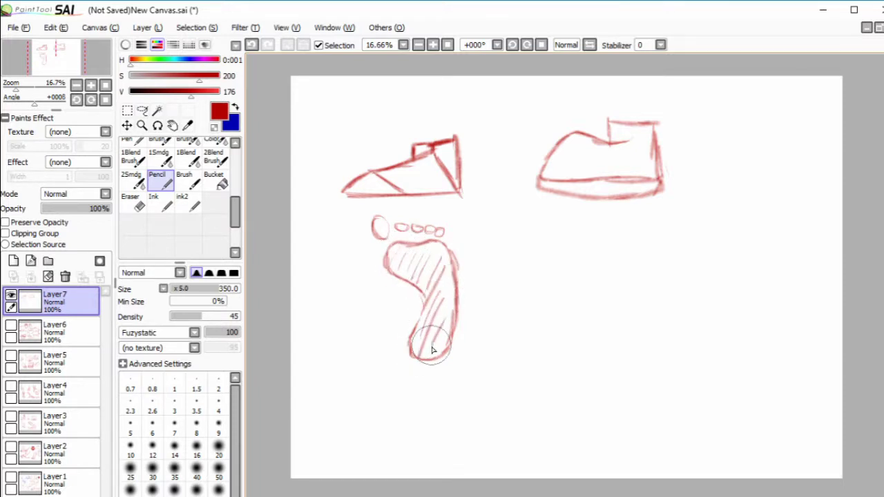
{"action": "mouse_move", "coordinate": [375, 214]}
{"action": "left_mouse_down"}
{"action": "mouse_move", "coordinate": [377, 227]}
{"action": "mouse_move", "coordinate": [402, 229]}
{"action": "left_mouse_up"}
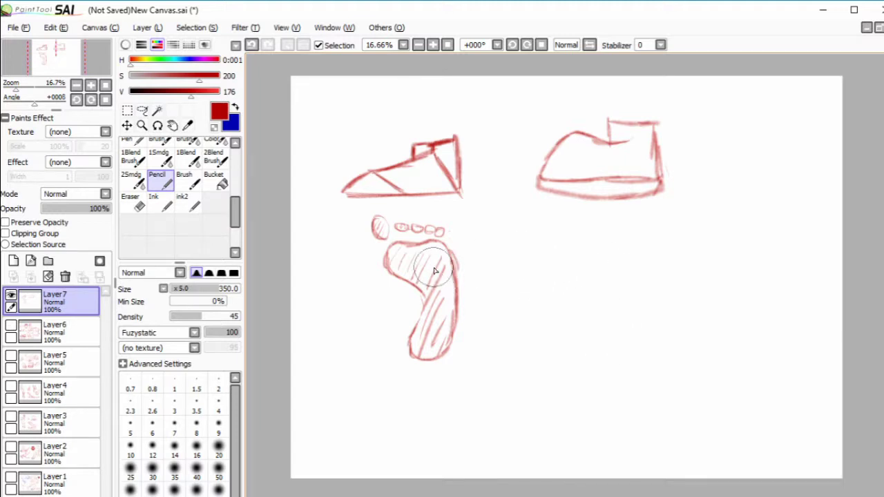
Lasso the hatched footprint and place a copy to its right on new Layer8
{"action": "left_click", "coordinate": [142, 112]}
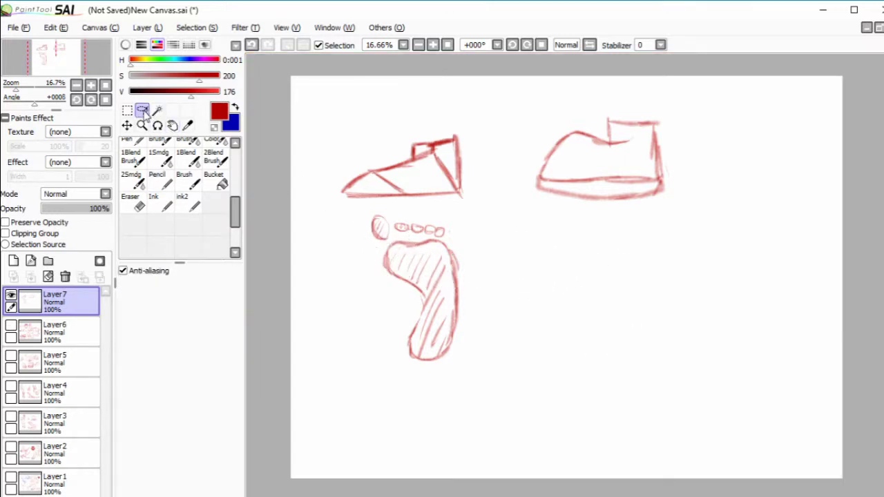
{"action": "left_click_drag", "start_coordinate": [460, 212], "coordinate": [461, 211]}
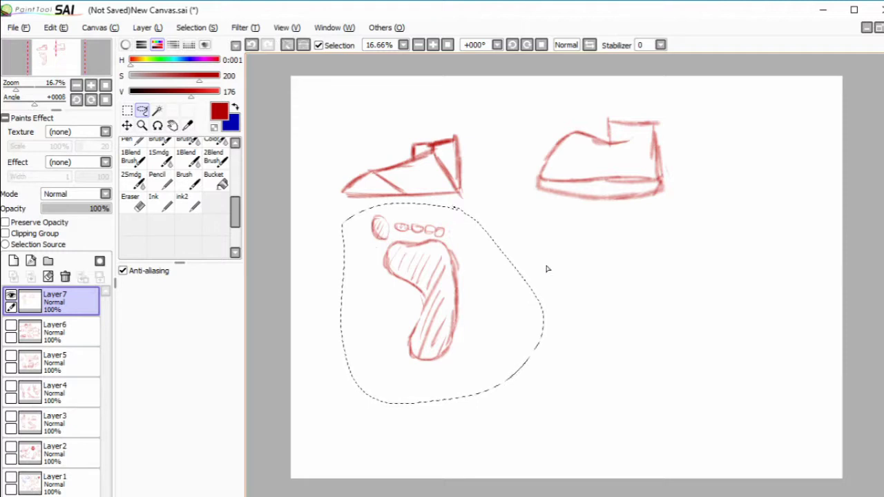
{"action": "key", "text": "ctrl+shift+n"}
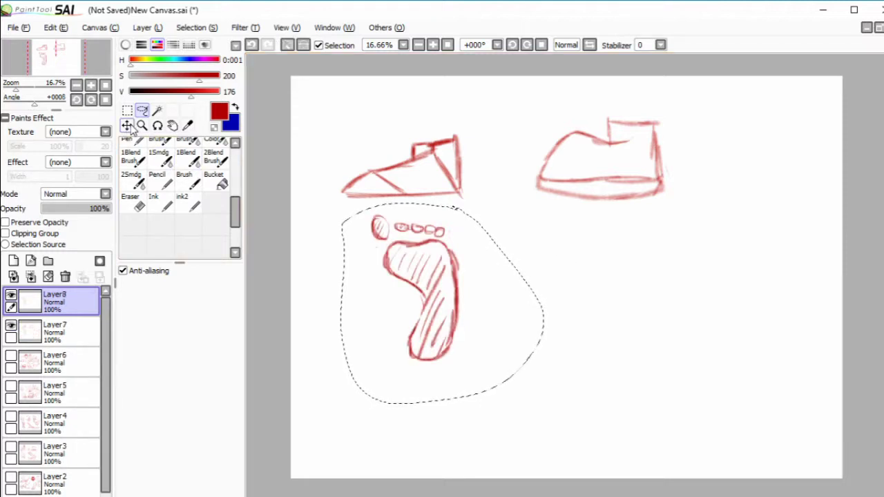
{"action": "left_click", "coordinate": [126, 125]}
{"action": "mouse_move", "coordinate": [488, 278]}
{"action": "left_mouse_down"}
{"action": "mouse_move", "coordinate": [610, 274]}
{"action": "mouse_move", "coordinate": [583, 275]}
{"action": "left_mouse_up"}
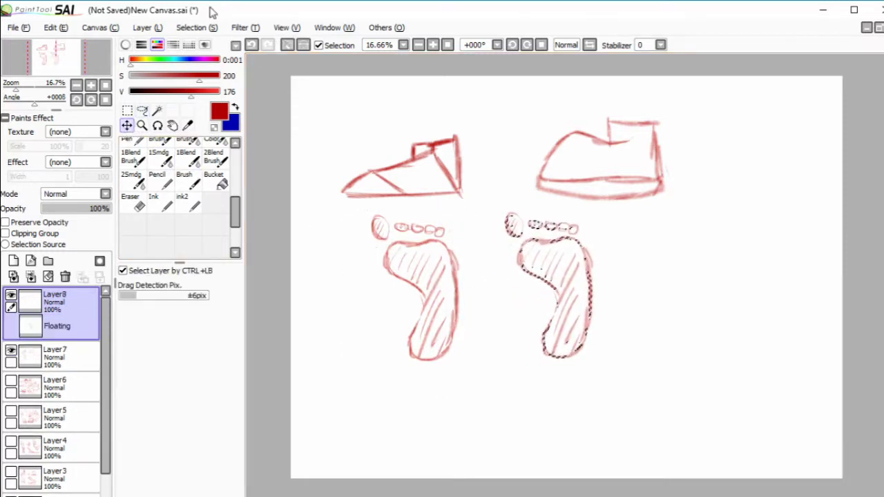
{"action": "left_click", "coordinate": [293, 46]}
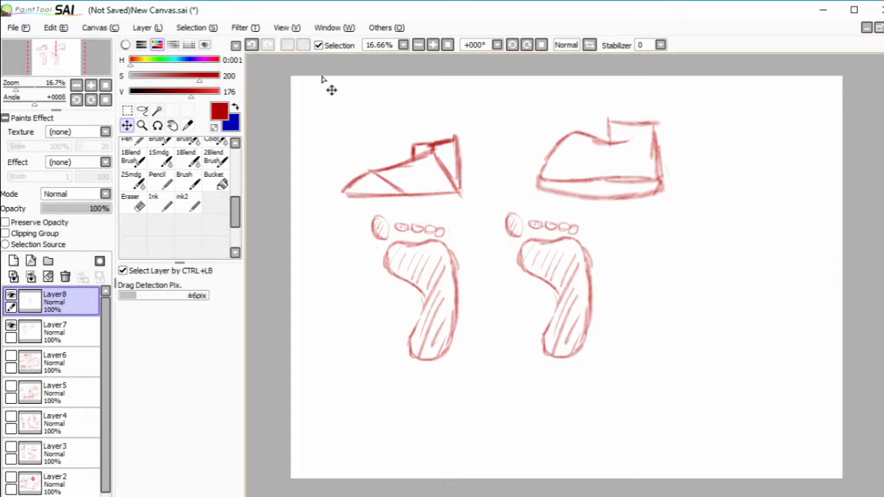
{"action": "left_click", "coordinate": [158, 180]}
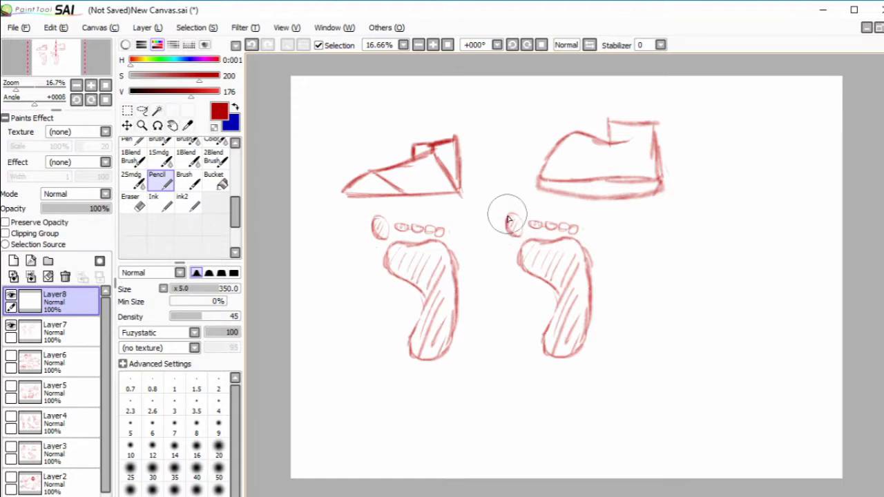
Redraw the copied footprint's big toe and inner edge, and add a down arrow above the toes
{"action": "left_click_drag", "start_coordinate": [504, 220], "coordinate": [506, 239]}
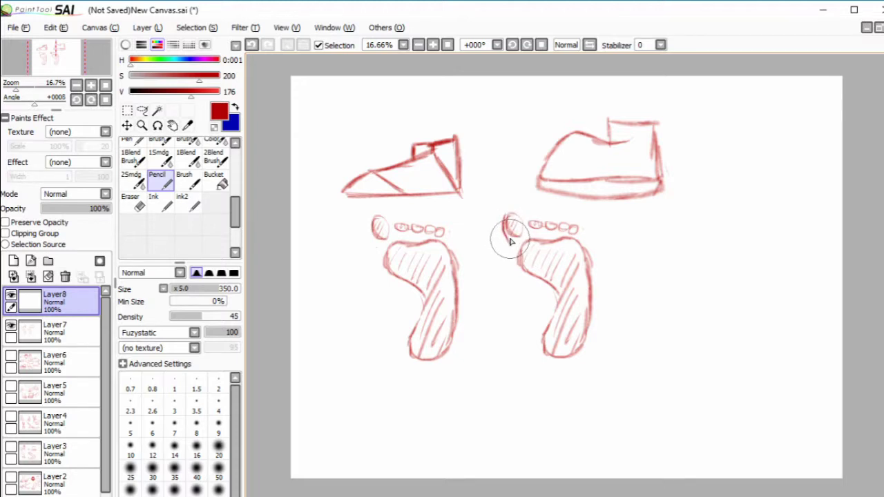
{"action": "mouse_move", "coordinate": [509, 232]}
{"action": "left_mouse_down"}
{"action": "mouse_move", "coordinate": [540, 347]}
{"action": "mouse_move", "coordinate": [558, 355]}
{"action": "mouse_move", "coordinate": [586, 340]}
{"action": "left_mouse_up"}
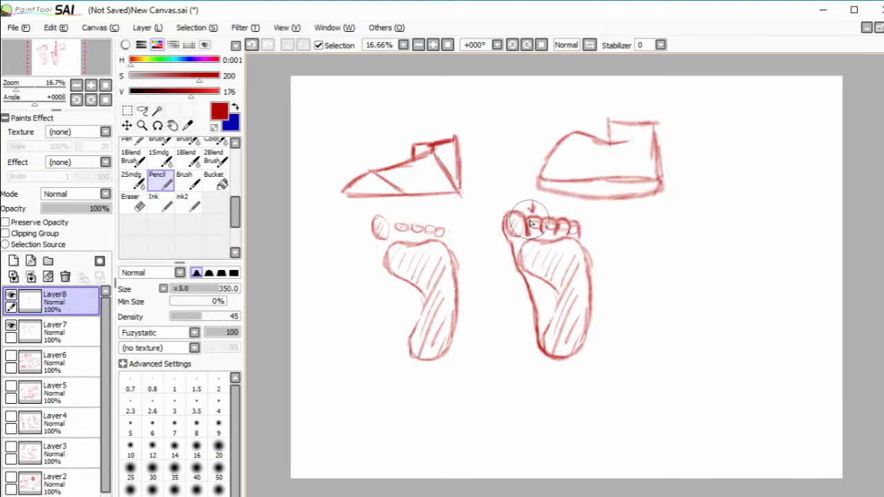
{"action": "left_click_drag", "start_coordinate": [509, 200], "coordinate": [517, 200]}
{"action": "key", "text": "e"}
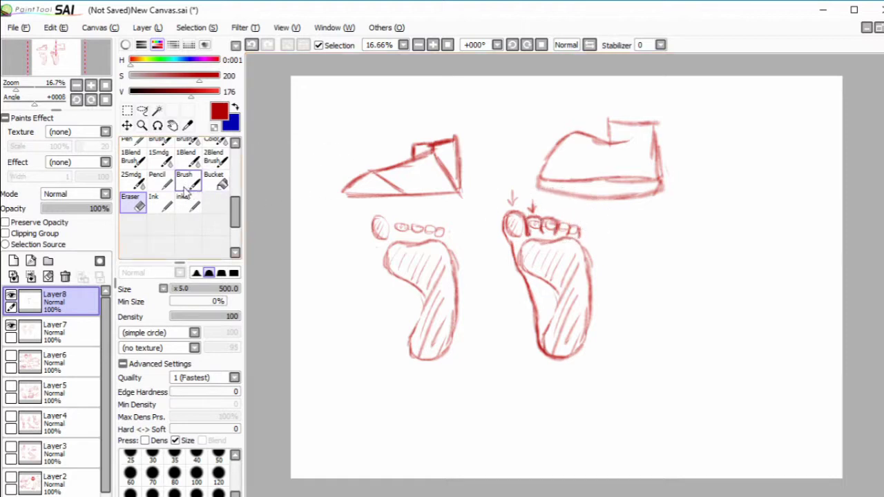
{"action": "left_click", "coordinate": [157, 181]}
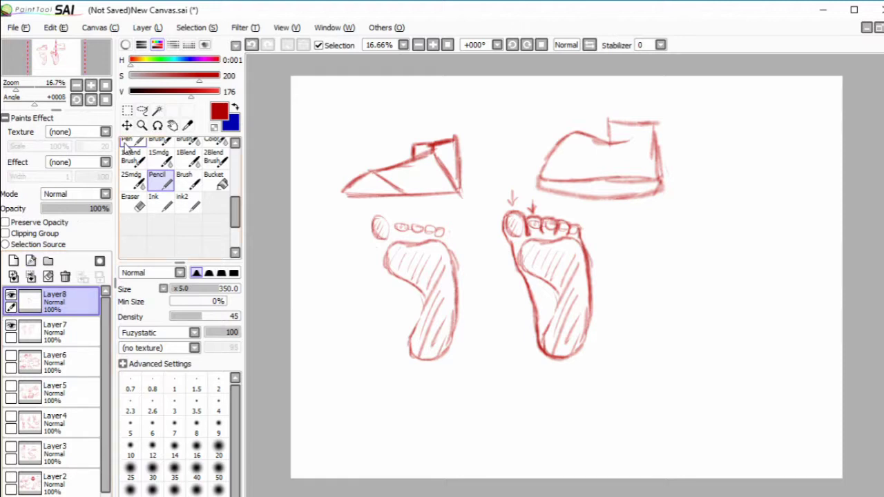
Shift the arrowed foot about 140 px right and finish its heel, sole creases and rounder toes
{"action": "left_click", "coordinate": [127, 125]}
{"action": "left_click_drag", "start_coordinate": [439, 344], "coordinate": [545, 353]}
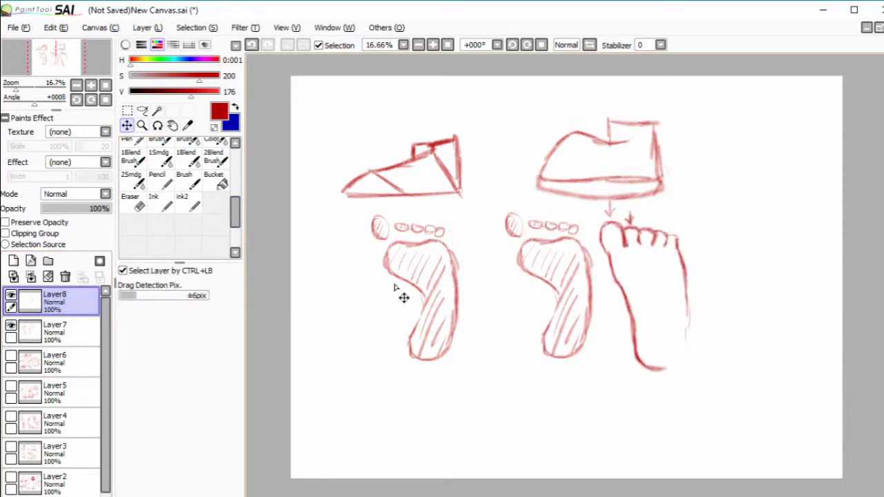
{"action": "left_click", "coordinate": [159, 181]}
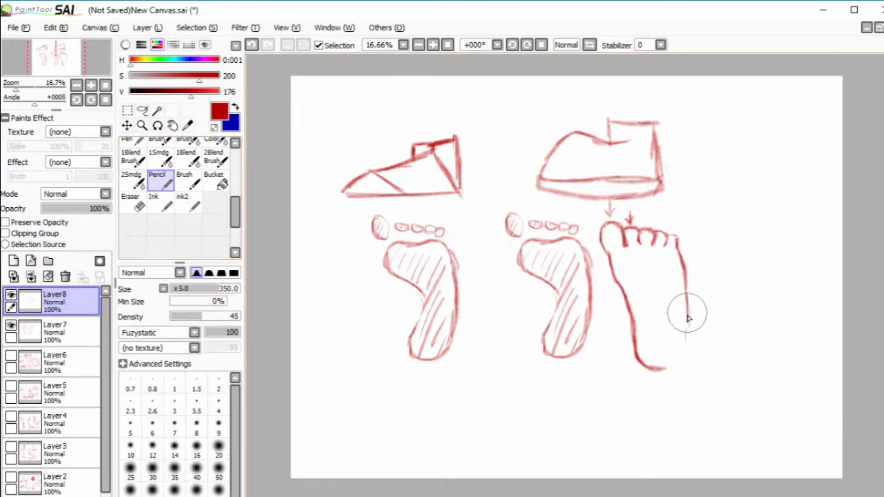
{"action": "mouse_move", "coordinate": [687, 318]}
{"action": "left_mouse_down"}
{"action": "mouse_move", "coordinate": [672, 367]}
{"action": "mouse_move", "coordinate": [639, 366]}
{"action": "left_mouse_up"}
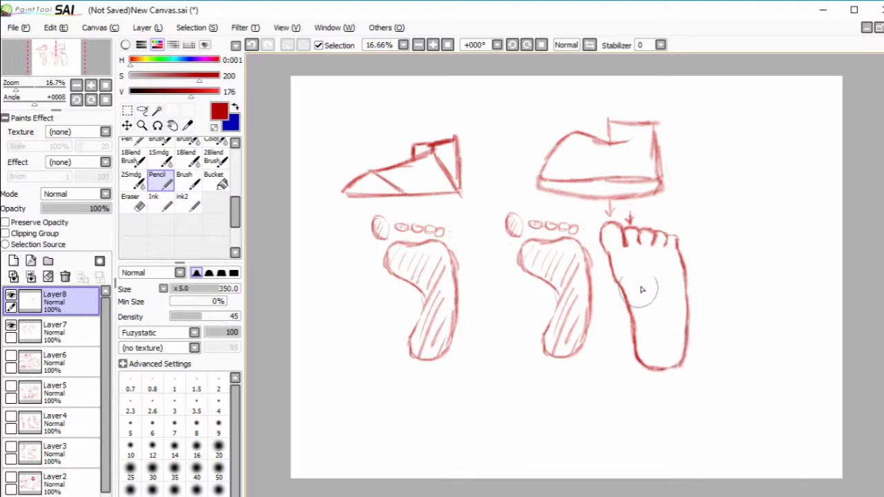
{"action": "left_click_drag", "start_coordinate": [626, 282], "coordinate": [657, 281]}
{"action": "left_click_drag", "start_coordinate": [638, 324], "coordinate": [664, 315]}
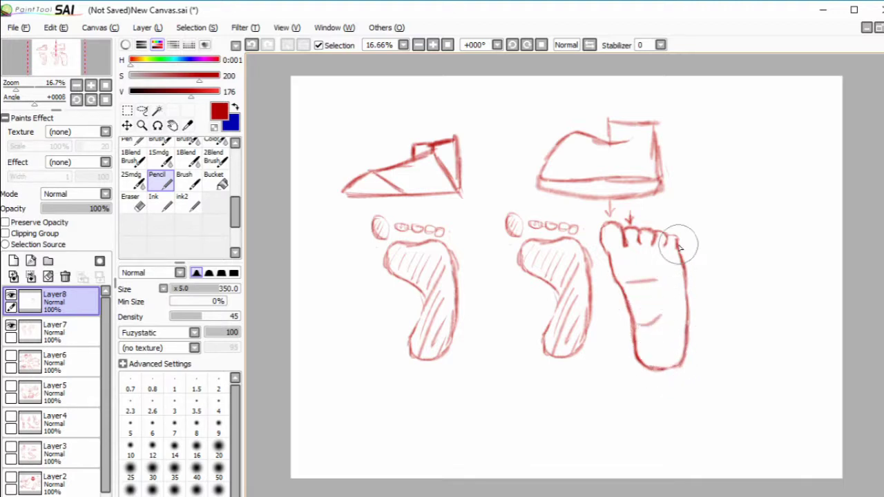
{"action": "mouse_move", "coordinate": [669, 250]}
{"action": "left_mouse_down"}
{"action": "mouse_move", "coordinate": [629, 247]}
{"action": "mouse_move", "coordinate": [676, 255]}
{"action": "mouse_move", "coordinate": [627, 266]}
{"action": "mouse_move", "coordinate": [663, 269]}
{"action": "mouse_move", "coordinate": [616, 254]}
{"action": "left_mouse_up"}
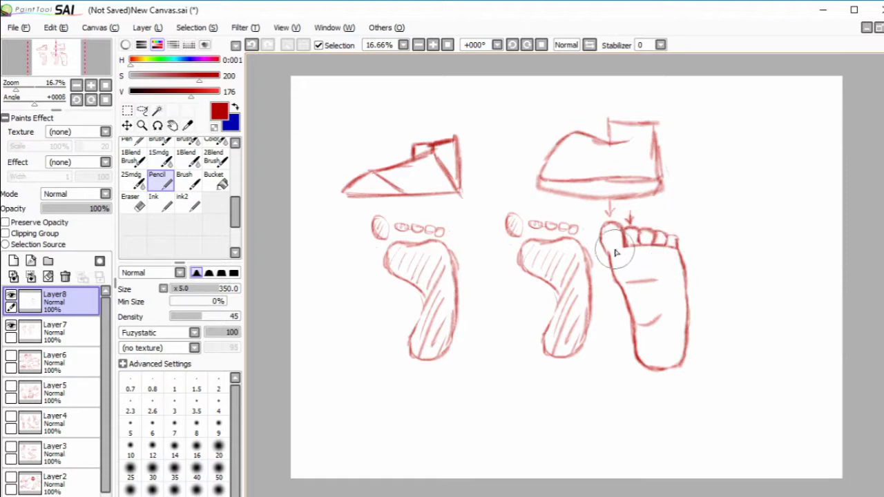
Duplicate the front-view foot layer and move the copy further right
{"action": "left_click", "coordinate": [158, 31]}
{"action": "left_click", "coordinate": [157, 81]}
{"action": "left_click", "coordinate": [126, 125]}
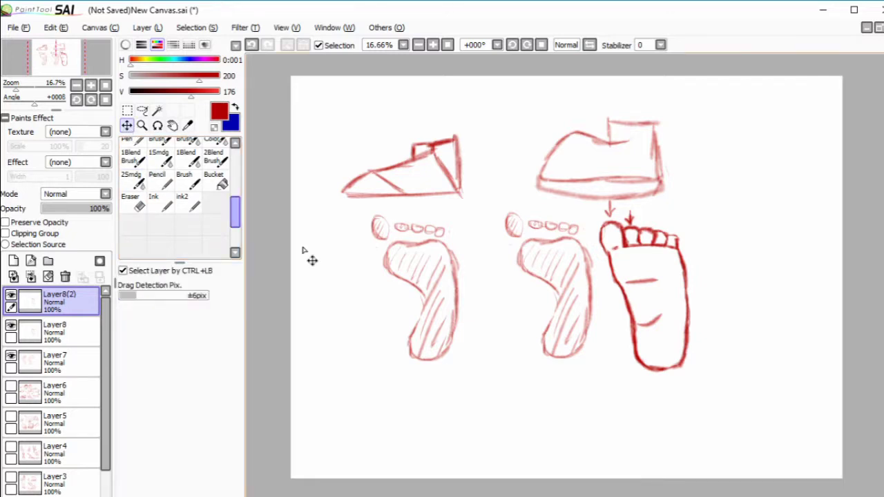
{"action": "left_click_drag", "start_coordinate": [407, 310], "coordinate": [506, 310]}
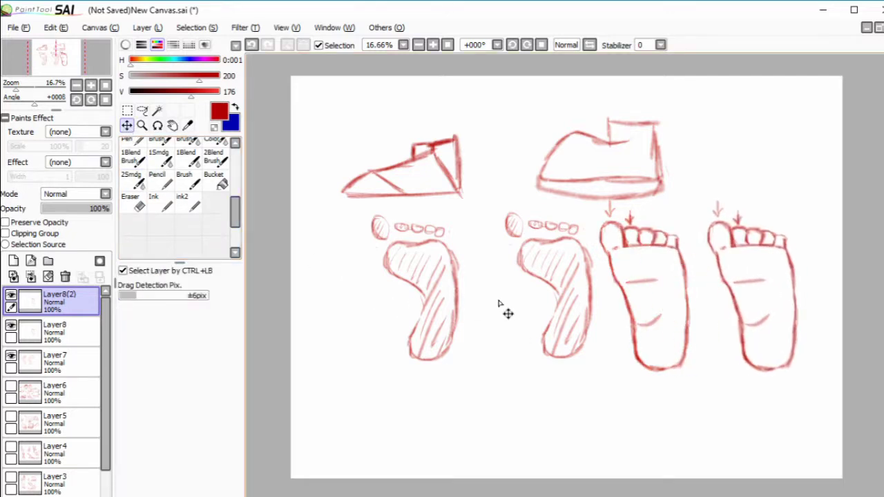
Erase and redraw the rightmost foot's toes, add a round sole pad, and merge the layers down
{"action": "left_click", "coordinate": [159, 180]}
{"action": "mouse_move", "coordinate": [738, 282]}
{"action": "left_mouse_down"}
{"action": "mouse_move", "coordinate": [754, 285]}
{"action": "mouse_move", "coordinate": [736, 280]}
{"action": "mouse_move", "coordinate": [744, 308]}
{"action": "left_mouse_up"}
{"action": "left_click", "coordinate": [131, 202]}
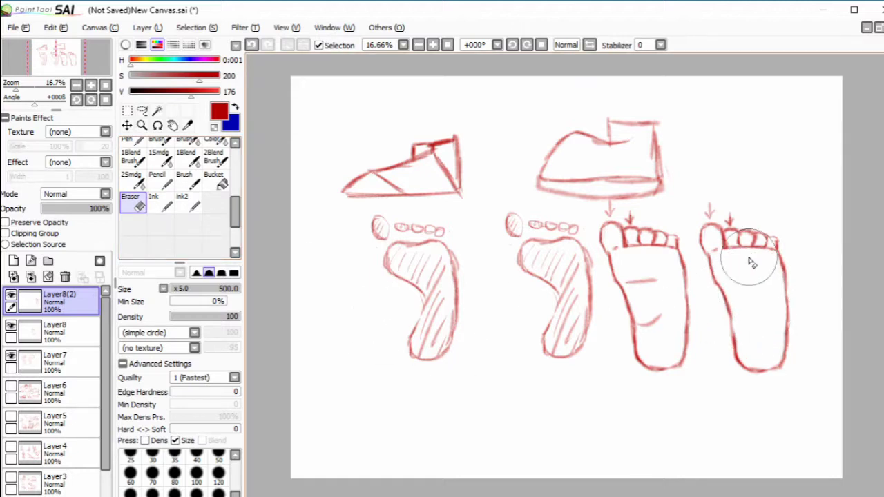
{"action": "mouse_move", "coordinate": [737, 249]}
{"action": "left_mouse_down"}
{"action": "mouse_move", "coordinate": [773, 252]}
{"action": "mouse_move", "coordinate": [719, 256]}
{"action": "left_mouse_up"}
{"action": "left_click", "coordinate": [158, 178]}
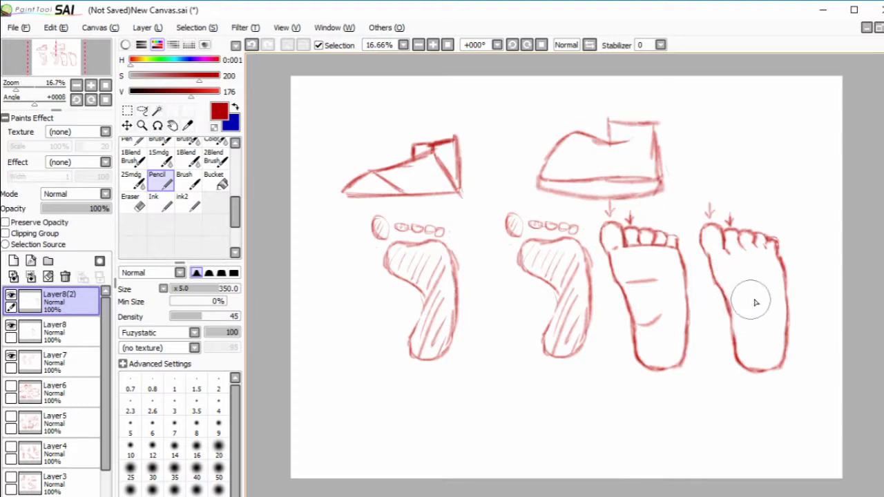
{"action": "mouse_move", "coordinate": [774, 304]}
{"action": "left_mouse_down"}
{"action": "mouse_move", "coordinate": [765, 348]}
{"action": "mouse_move", "coordinate": [737, 319]}
{"action": "mouse_move", "coordinate": [773, 294]}
{"action": "mouse_move", "coordinate": [780, 339]}
{"action": "mouse_move", "coordinate": [736, 321]}
{"action": "mouse_move", "coordinate": [768, 295]}
{"action": "mouse_move", "coordinate": [739, 354]}
{"action": "left_mouse_up"}
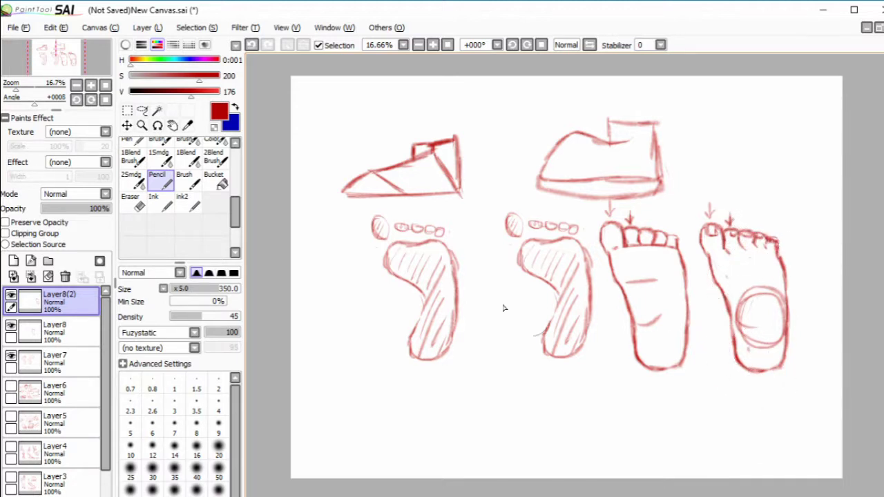
{"action": "key", "text": "ctrl+z"}
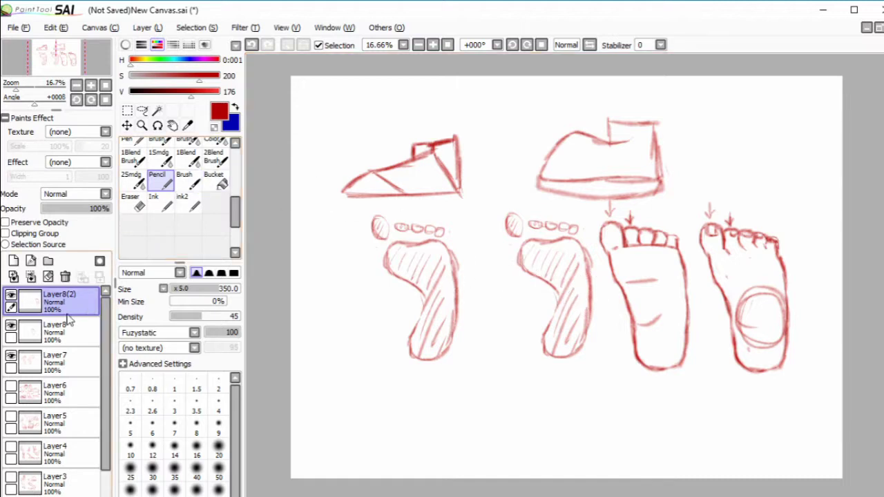
{"action": "left_click", "coordinate": [30, 276]}
Merge the extra layers into Layer7, then scale the whole sketch down and move it top-left
{"action": "left_click", "coordinate": [31, 276]}
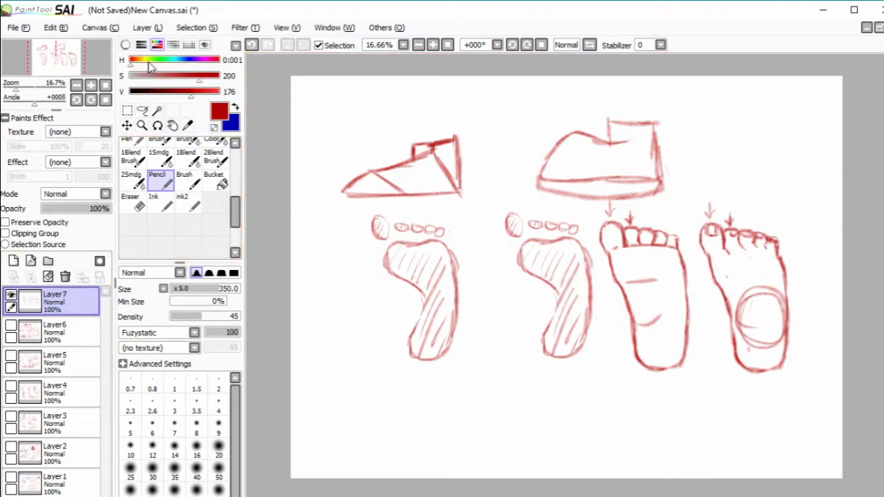
{"action": "left_click", "coordinate": [148, 28]}
{"action": "left_click", "coordinate": [147, 253]}
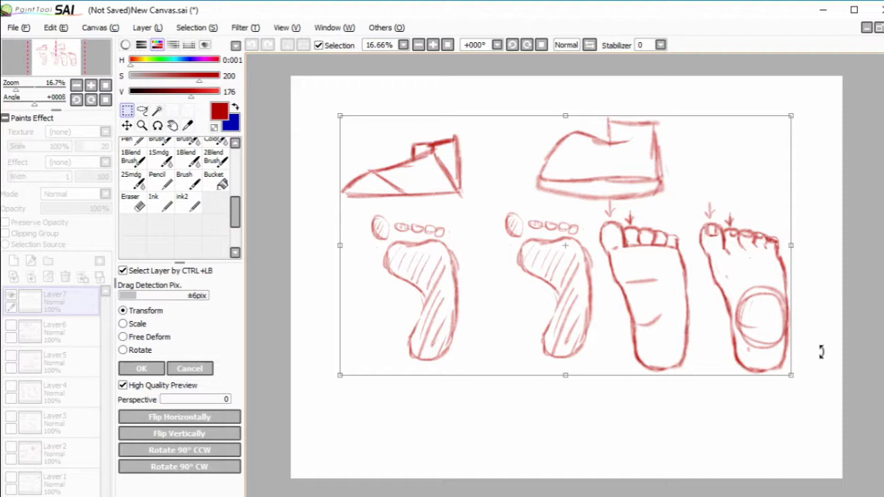
{"action": "left_click_drag", "start_coordinate": [794, 378], "coordinate": [655, 315]}
{"action": "left_click_drag", "start_coordinate": [600, 256], "coordinate": [558, 225]}
{"action": "left_click", "coordinate": [149, 367]}
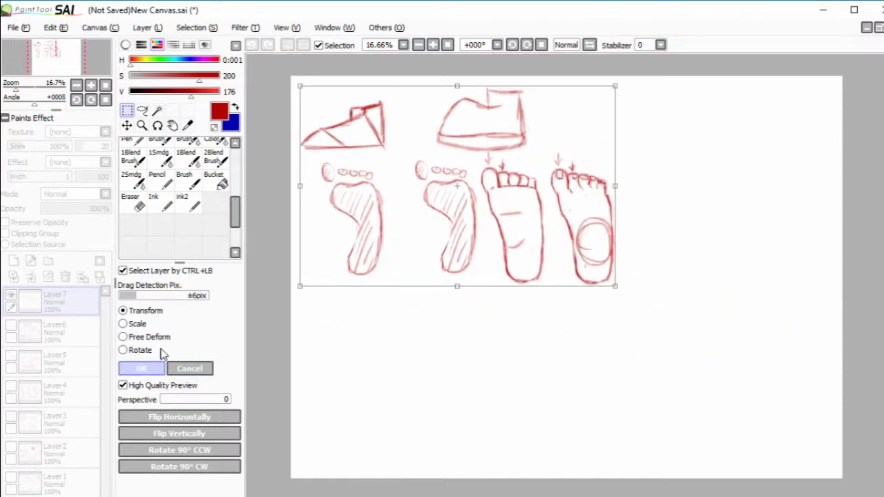
{"action": "left_click", "coordinate": [158, 178]}
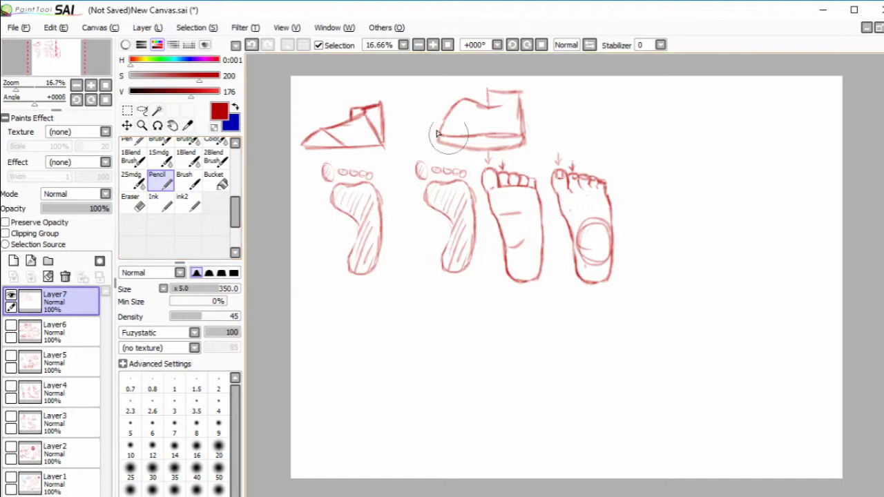
Draw a trapezoid front-view foot at top right, darken its edges and corners, and outline the toes
{"action": "left_click_drag", "start_coordinate": [422, 106], "coordinate": [420, 131]}
{"action": "key", "text": "ctrl+z"}
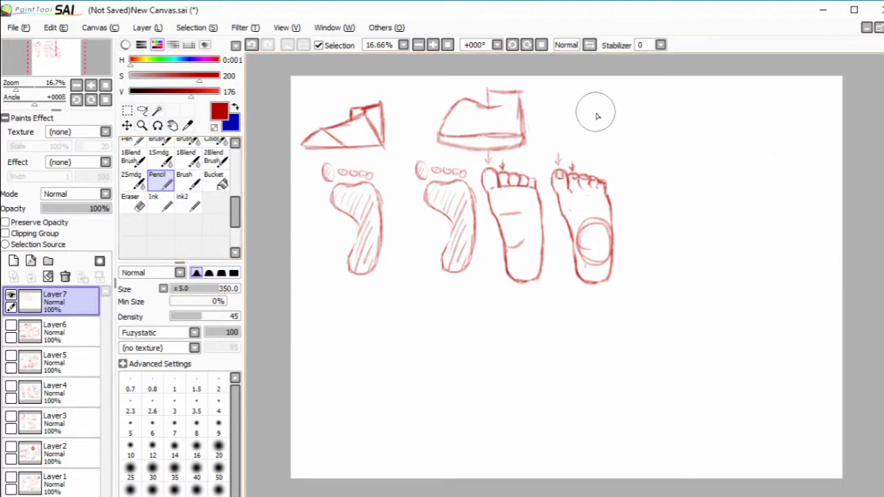
{"action": "left_click_drag", "start_coordinate": [680, 170], "coordinate": [670, 182]}
{"action": "mouse_move", "coordinate": [682, 122]}
{"action": "left_mouse_down"}
{"action": "mouse_move", "coordinate": [663, 200]}
{"action": "mouse_move", "coordinate": [742, 198]}
{"action": "mouse_move", "coordinate": [701, 127]}
{"action": "mouse_move", "coordinate": [723, 127]}
{"action": "mouse_move", "coordinate": [749, 196]}
{"action": "left_mouse_up"}
{"action": "left_click_drag", "start_coordinate": [659, 200], "coordinate": [746, 198]}
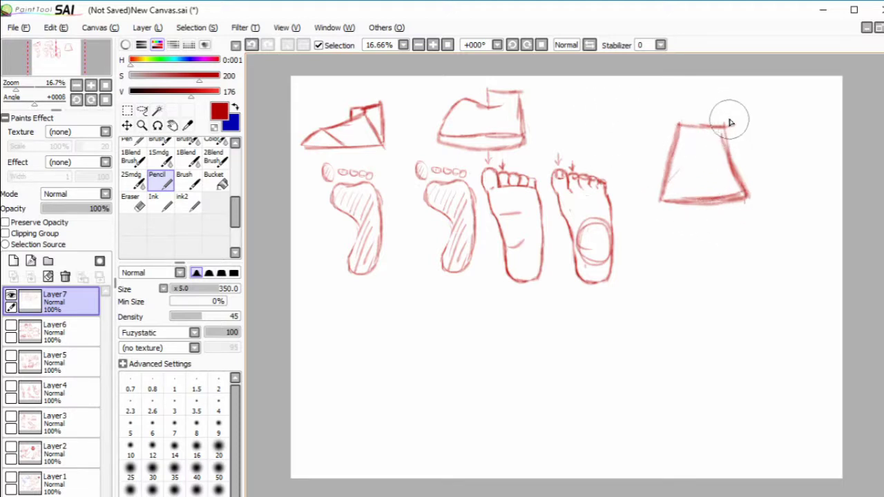
{"action": "mouse_move", "coordinate": [726, 117]}
{"action": "left_mouse_down"}
{"action": "mouse_move", "coordinate": [725, 143]}
{"action": "mouse_move", "coordinate": [725, 109]}
{"action": "mouse_move", "coordinate": [670, 131]}
{"action": "mouse_move", "coordinate": [673, 121]}
{"action": "mouse_move", "coordinate": [668, 165]}
{"action": "mouse_move", "coordinate": [670, 136]}
{"action": "mouse_move", "coordinate": [670, 158]}
{"action": "left_mouse_up"}
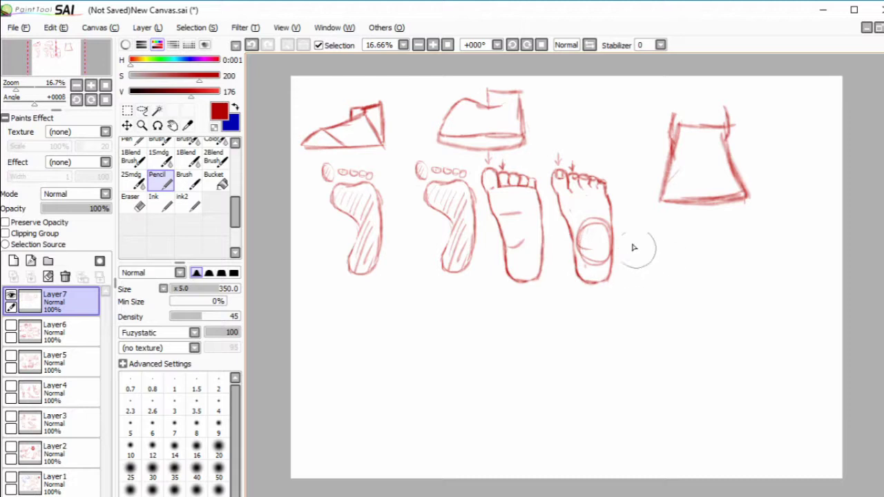
{"action": "mouse_move", "coordinate": [671, 208]}
{"action": "left_mouse_down"}
{"action": "mouse_move", "coordinate": [681, 202]}
{"action": "mouse_move", "coordinate": [664, 217]}
{"action": "mouse_move", "coordinate": [684, 215]}
{"action": "left_mouse_up"}
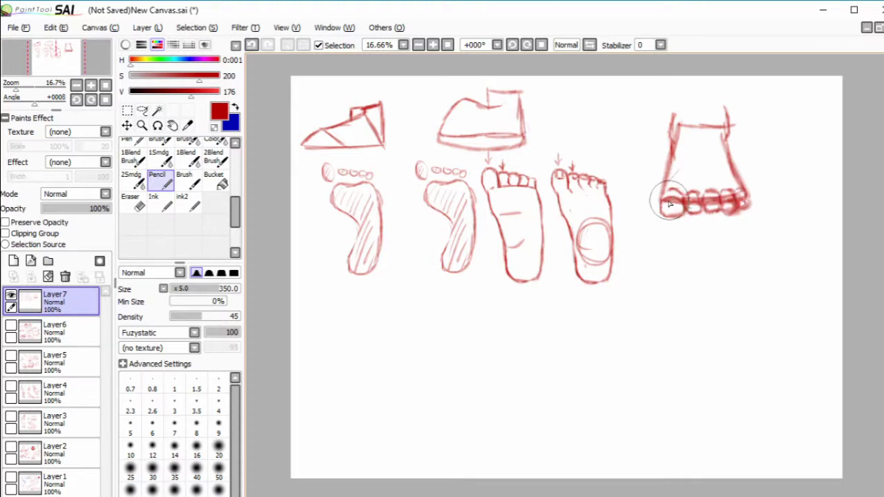
{"action": "left_click_drag", "start_coordinate": [668, 202], "coordinate": [665, 197]}
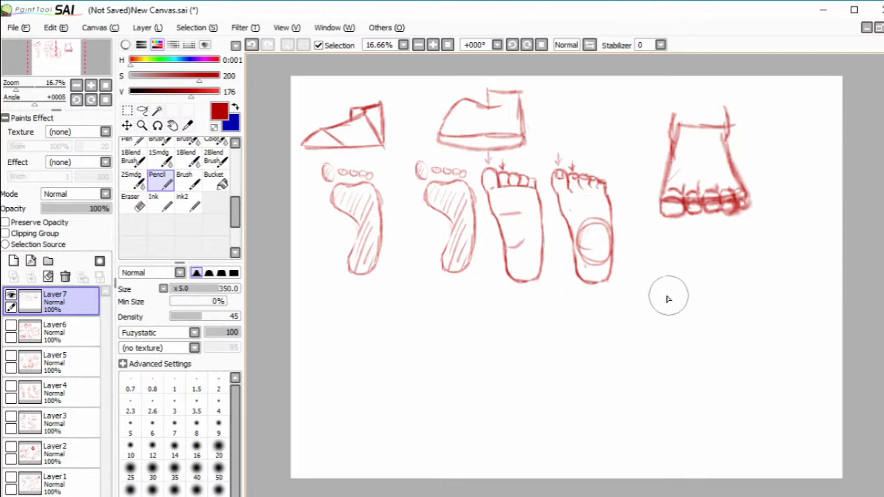
{"action": "mouse_move", "coordinate": [695, 248]}
{"action": "left_mouse_down"}
{"action": "mouse_move", "coordinate": [653, 304]}
{"action": "mouse_move", "coordinate": [670, 311]}
{"action": "mouse_move", "coordinate": [655, 305]}
{"action": "mouse_move", "coordinate": [658, 317]}
{"action": "mouse_move", "coordinate": [654, 306]}
{"action": "mouse_move", "coordinate": [679, 320]}
{"action": "mouse_move", "coordinate": [663, 319]}
{"action": "mouse_move", "coordinate": [703, 297]}
{"action": "left_mouse_up"}
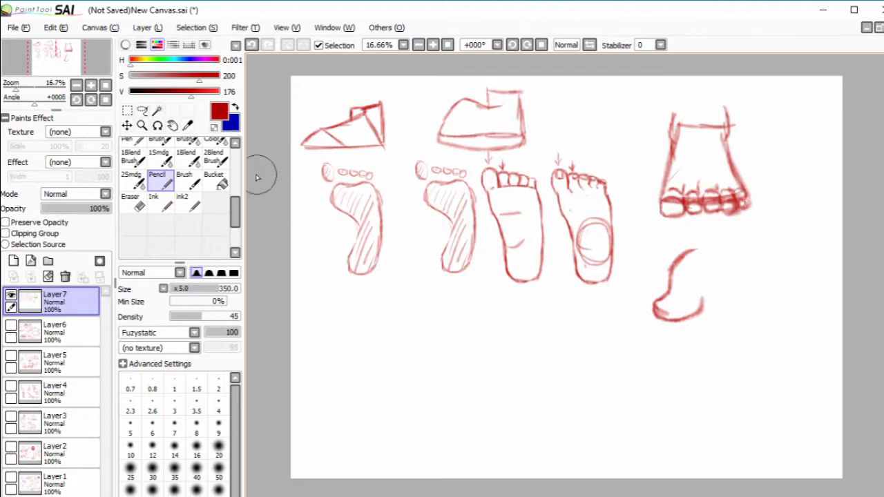
Erase the hooked blob from the new outline and close the top of the rounded toe shape
{"action": "left_click", "coordinate": [132, 200]}
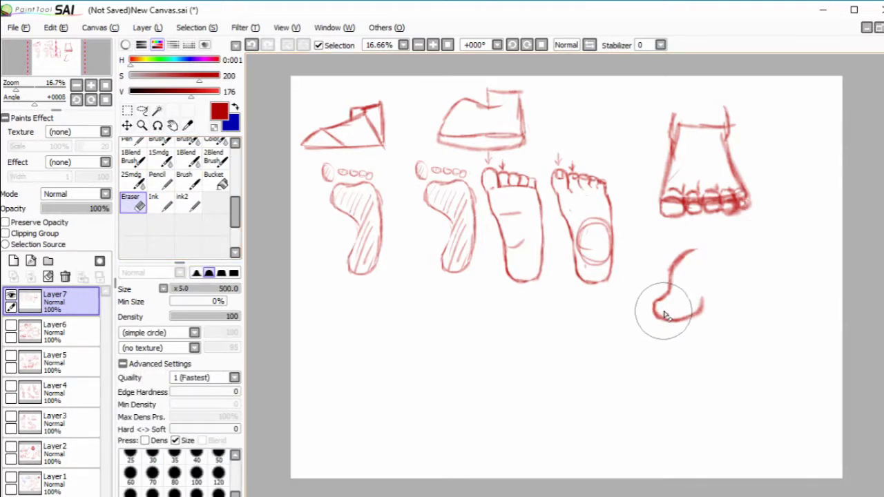
{"action": "mouse_move", "coordinate": [665, 315]}
{"action": "left_mouse_down"}
{"action": "mouse_move", "coordinate": [655, 320]}
{"action": "mouse_move", "coordinate": [674, 299]}
{"action": "mouse_move", "coordinate": [712, 296]}
{"action": "left_mouse_up"}
{"action": "left_click", "coordinate": [158, 178]}
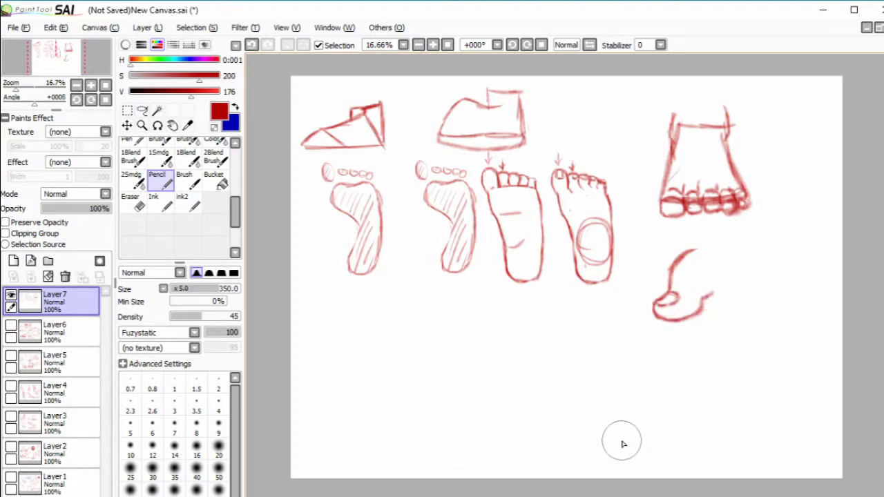
{"action": "mouse_move", "coordinate": [693, 249]}
{"action": "left_mouse_down"}
{"action": "mouse_move", "coordinate": [706, 253]}
{"action": "mouse_move", "coordinate": [713, 287]}
{"action": "left_mouse_up"}
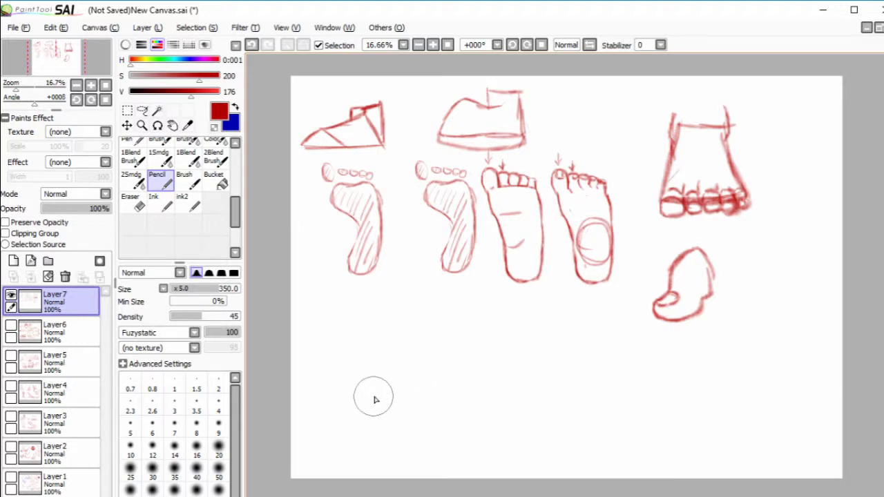
Draw a side-view foot at lower left with ground line, toes, heel and a thickened top line
{"action": "mouse_move", "coordinate": [330, 396]}
{"action": "left_mouse_down"}
{"action": "mouse_move", "coordinate": [446, 408]}
{"action": "mouse_move", "coordinate": [482, 398]}
{"action": "left_mouse_up"}
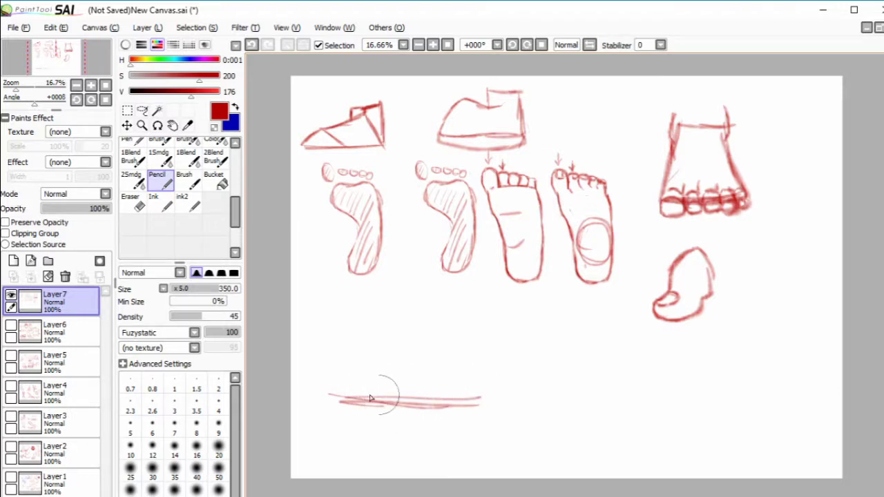
{"action": "mouse_move", "coordinate": [344, 397]}
{"action": "left_mouse_down"}
{"action": "mouse_move", "coordinate": [397, 396]}
{"action": "mouse_move", "coordinate": [363, 380]}
{"action": "mouse_move", "coordinate": [453, 357]}
{"action": "mouse_move", "coordinate": [443, 356]}
{"action": "mouse_move", "coordinate": [450, 370]}
{"action": "mouse_move", "coordinate": [411, 399]}
{"action": "mouse_move", "coordinate": [460, 401]}
{"action": "mouse_move", "coordinate": [447, 407]}
{"action": "mouse_move", "coordinate": [434, 401]}
{"action": "mouse_move", "coordinate": [482, 395]}
{"action": "mouse_move", "coordinate": [483, 353]}
{"action": "left_mouse_up"}
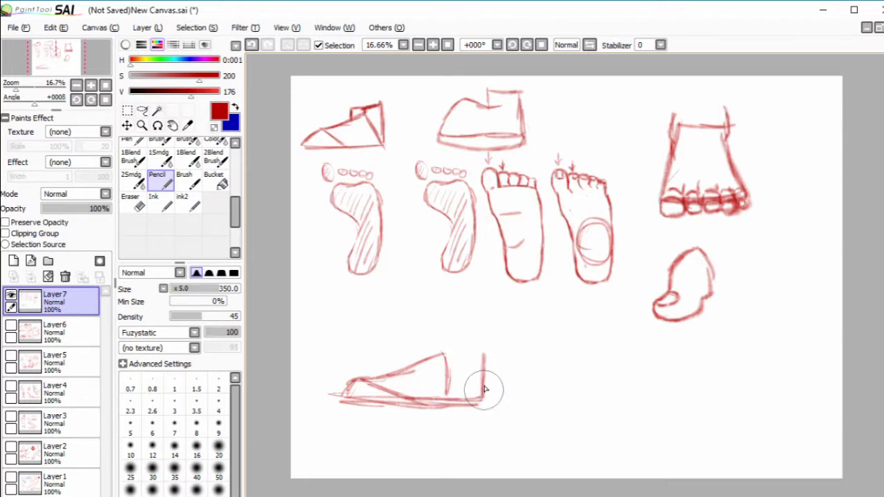
{"action": "mouse_move", "coordinate": [485, 388]}
{"action": "left_mouse_down"}
{"action": "mouse_move", "coordinate": [480, 329]}
{"action": "mouse_move", "coordinate": [444, 359]}
{"action": "mouse_move", "coordinate": [427, 359]}
{"action": "mouse_move", "coordinate": [438, 356]}
{"action": "mouse_move", "coordinate": [449, 312]}
{"action": "mouse_move", "coordinate": [465, 312]}
{"action": "mouse_move", "coordinate": [490, 326]}
{"action": "left_mouse_up"}
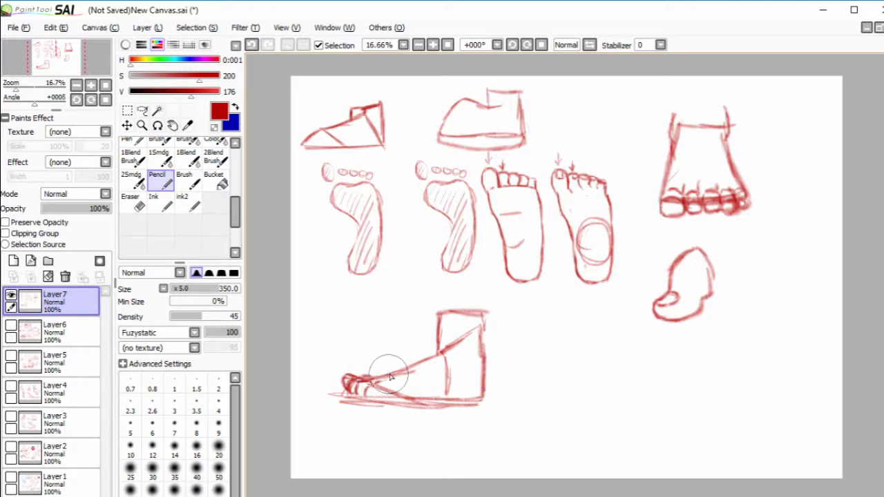
{"action": "mouse_move", "coordinate": [397, 367]}
{"action": "left_mouse_down"}
{"action": "mouse_move", "coordinate": [430, 358]}
{"action": "mouse_move", "coordinate": [402, 365]}
{"action": "mouse_move", "coordinate": [395, 399]}
{"action": "mouse_move", "coordinate": [364, 402]}
{"action": "left_mouse_up"}
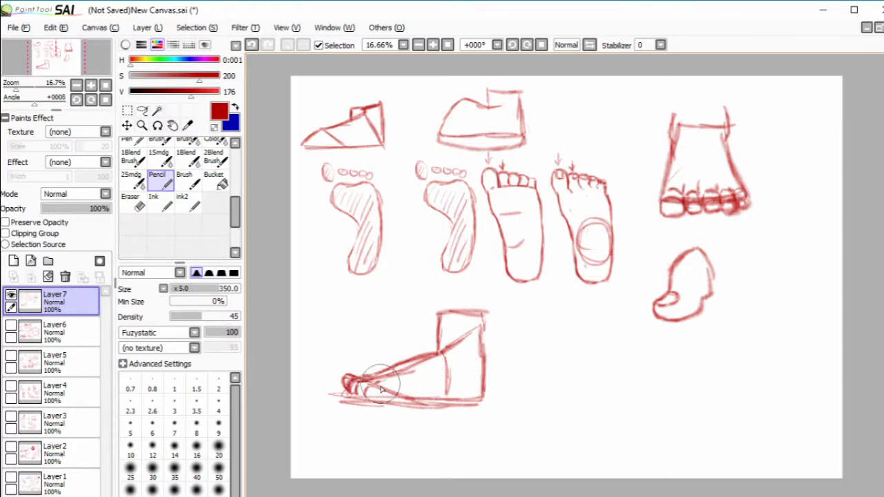
{"action": "mouse_move", "coordinate": [364, 400]}
{"action": "left_mouse_down"}
{"action": "mouse_move", "coordinate": [486, 397]}
{"action": "mouse_move", "coordinate": [476, 397]}
{"action": "mouse_move", "coordinate": [486, 361]}
{"action": "mouse_move", "coordinate": [476, 382]}
{"action": "mouse_move", "coordinate": [488, 324]}
{"action": "mouse_move", "coordinate": [485, 342]}
{"action": "mouse_move", "coordinate": [485, 325]}
{"action": "mouse_move", "coordinate": [471, 325]}
{"action": "mouse_move", "coordinate": [432, 342]}
{"action": "mouse_move", "coordinate": [433, 353]}
{"action": "mouse_move", "coordinate": [435, 316]}
{"action": "left_mouse_up"}
{"action": "left_click_drag", "start_coordinate": [471, 369], "coordinate": [471, 395]}
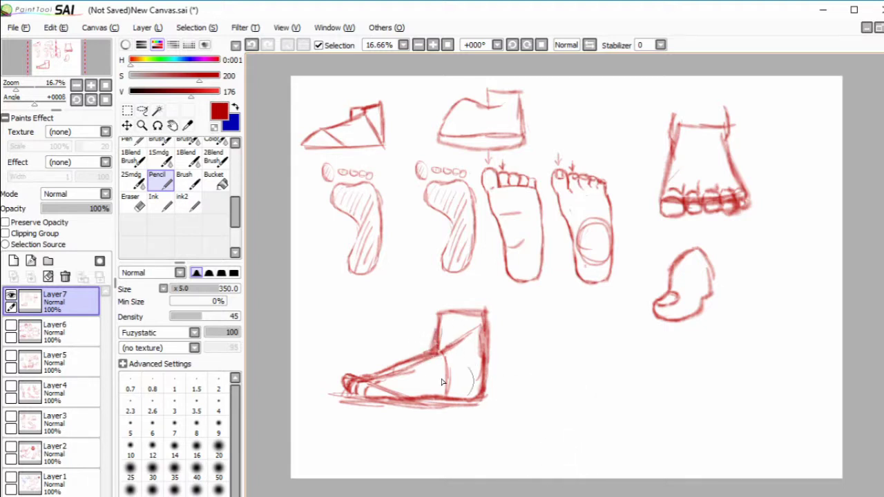
{"action": "key", "text": "ctrl+z"}
Add an arrow pointing at the foot's top and start a second foot's heel and sole
{"action": "left_click_drag", "start_coordinate": [361, 309], "coordinate": [392, 347]}
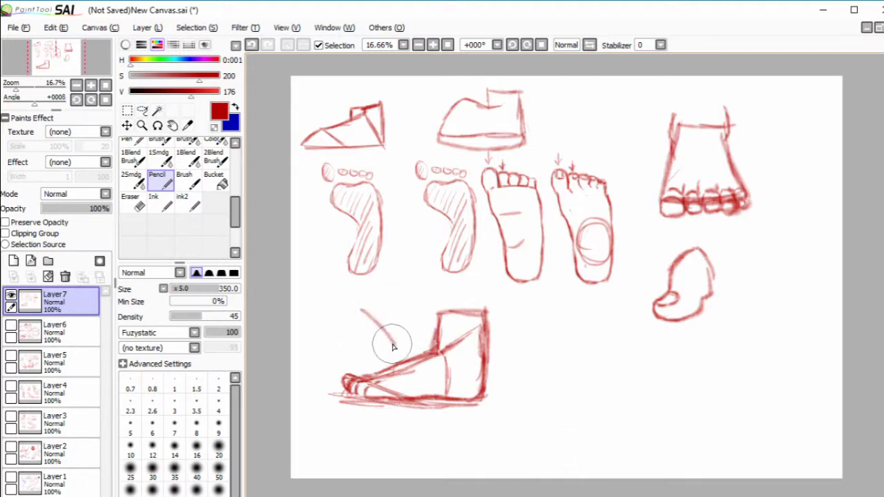
{"action": "left_click_drag", "start_coordinate": [387, 316], "coordinate": [362, 334]}
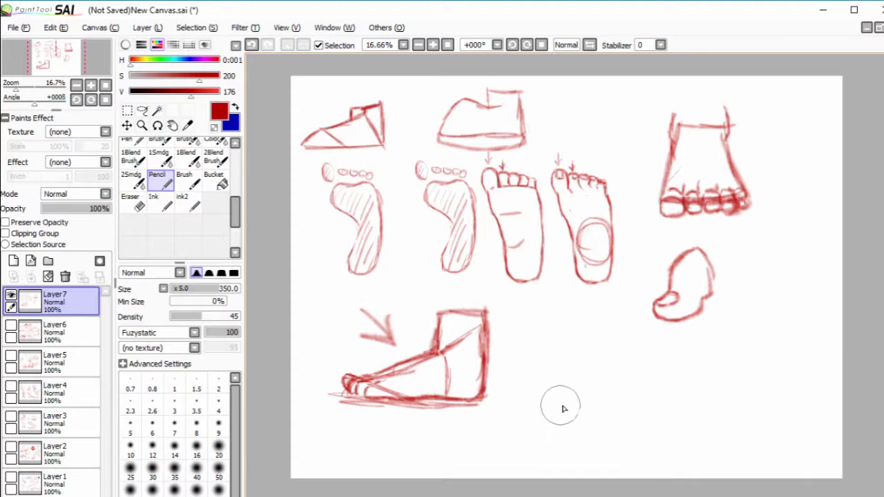
{"action": "mouse_move", "coordinate": [552, 340]}
{"action": "left_mouse_down"}
{"action": "mouse_move", "coordinate": [560, 397]}
{"action": "mouse_move", "coordinate": [584, 408]}
{"action": "mouse_move", "coordinate": [569, 404]}
{"action": "mouse_move", "coordinate": [633, 407]}
{"action": "left_mouse_up"}
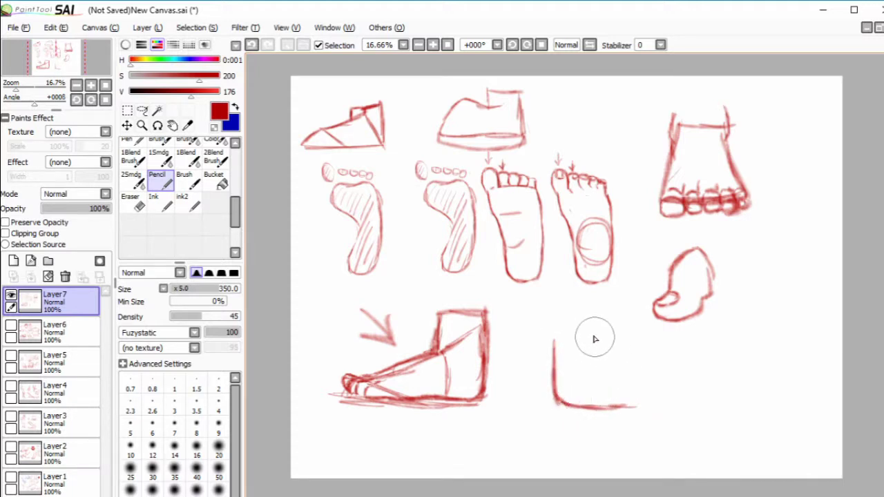
Draw a boxy side-view foot with ankle and heel lines, plus a curved arrow under the first foot
{"action": "mouse_move", "coordinate": [587, 347]}
{"action": "left_mouse_down"}
{"action": "mouse_move", "coordinate": [630, 364]}
{"action": "mouse_move", "coordinate": [643, 381]}
{"action": "mouse_move", "coordinate": [642, 398]}
{"action": "mouse_move", "coordinate": [652, 401]}
{"action": "mouse_move", "coordinate": [651, 379]}
{"action": "mouse_move", "coordinate": [657, 394]}
{"action": "mouse_move", "coordinate": [642, 374]}
{"action": "mouse_move", "coordinate": [657, 381]}
{"action": "left_mouse_up"}
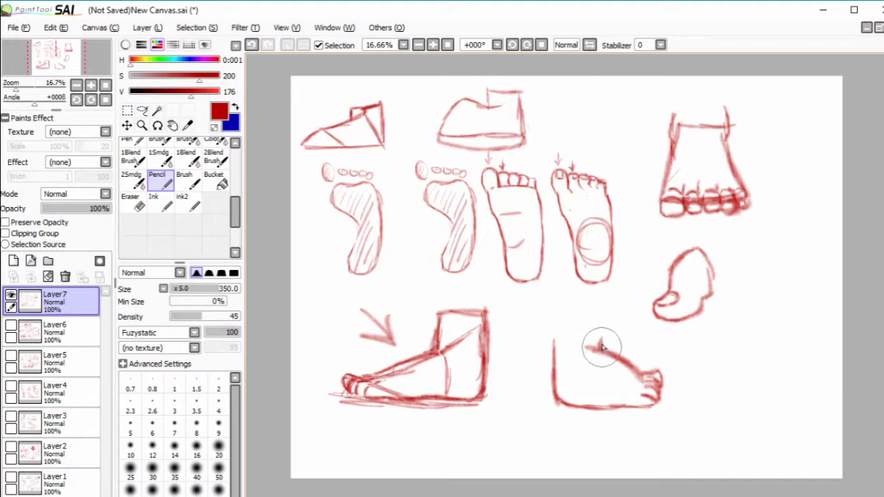
{"action": "left_click_drag", "start_coordinate": [602, 348], "coordinate": [602, 325]}
{"action": "mouse_move", "coordinate": [553, 351]}
{"action": "left_mouse_down"}
{"action": "mouse_move", "coordinate": [544, 314]}
{"action": "mouse_move", "coordinate": [551, 324]}
{"action": "mouse_move", "coordinate": [599, 331]}
{"action": "mouse_move", "coordinate": [563, 350]}
{"action": "left_mouse_up"}
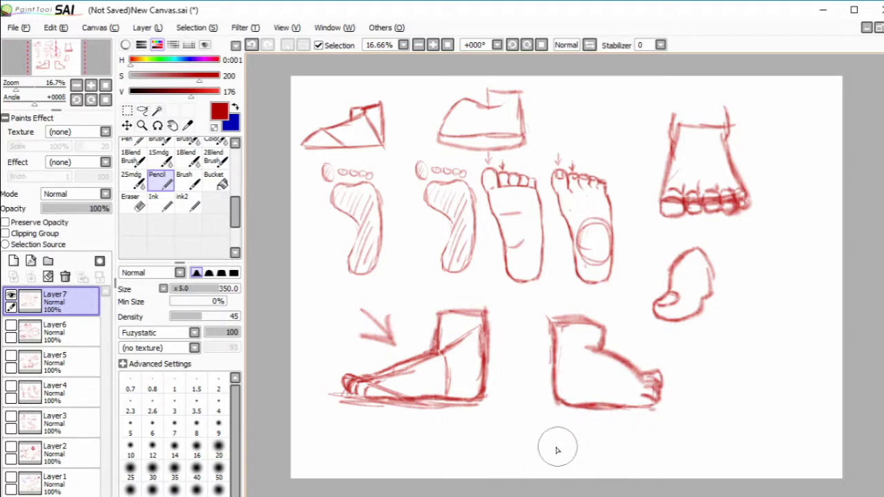
{"action": "mouse_move", "coordinate": [412, 414]}
{"action": "left_mouse_down"}
{"action": "mouse_move", "coordinate": [437, 456]}
{"action": "mouse_move", "coordinate": [482, 442]}
{"action": "mouse_move", "coordinate": [508, 456]}
{"action": "mouse_move", "coordinate": [513, 442]}
{"action": "mouse_move", "coordinate": [553, 456]}
{"action": "left_mouse_up"}
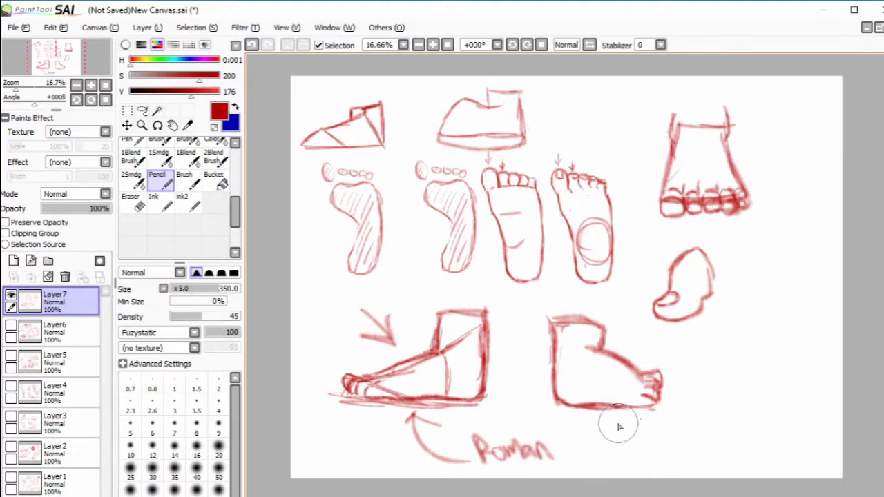
Add an arrow labelled 'Me', detail the second foot, write underlined 'Humans', then toggle Layer7's visibility
{"action": "mouse_move", "coordinate": [619, 427]}
{"action": "left_mouse_down"}
{"action": "mouse_move", "coordinate": [615, 418]}
{"action": "mouse_move", "coordinate": [673, 454]}
{"action": "mouse_move", "coordinate": [674, 444]}
{"action": "mouse_move", "coordinate": [713, 450]}
{"action": "left_mouse_up"}
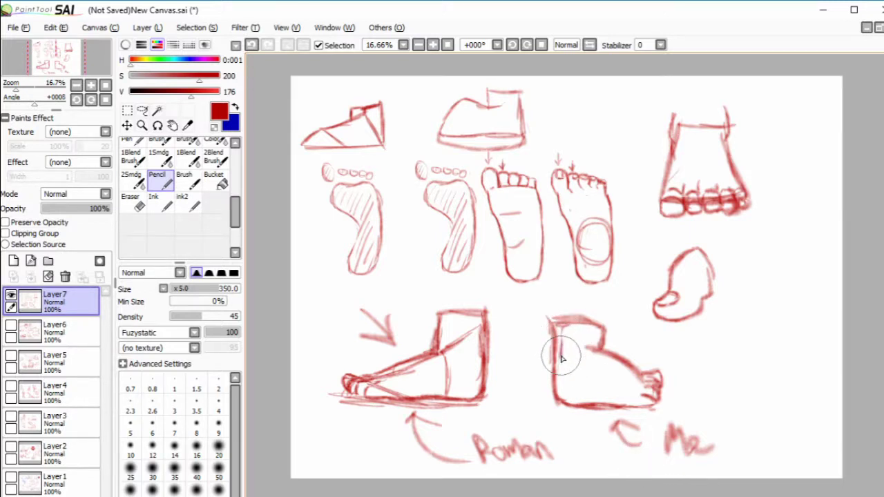
{"action": "left_click_drag", "start_coordinate": [562, 325], "coordinate": [569, 360]}
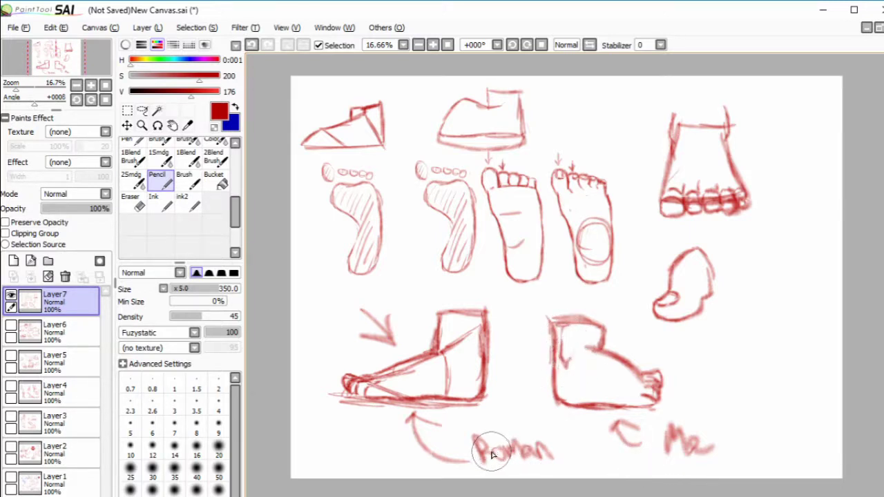
{"action": "mouse_move", "coordinate": [692, 353]}
{"action": "left_mouse_down"}
{"action": "mouse_move", "coordinate": [726, 366]}
{"action": "mouse_move", "coordinate": [730, 356]}
{"action": "mouse_move", "coordinate": [753, 358]}
{"action": "mouse_move", "coordinate": [761, 343]}
{"action": "mouse_move", "coordinate": [787, 357]}
{"action": "left_mouse_up"}
{"action": "left_click_drag", "start_coordinate": [697, 379], "coordinate": [808, 354]}
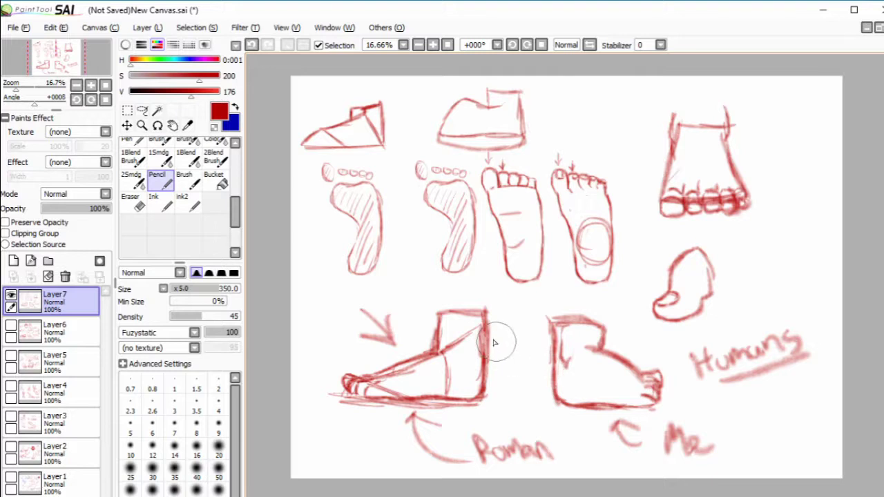
{"action": "left_click", "coordinate": [11, 296]}
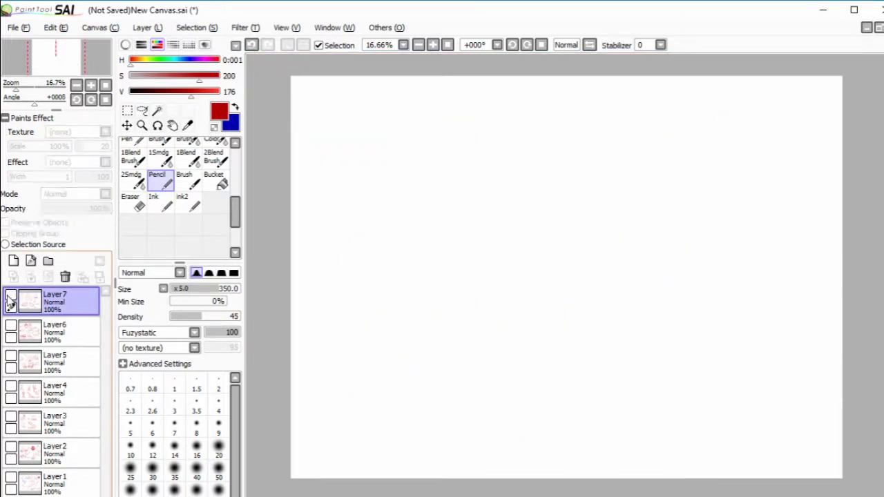